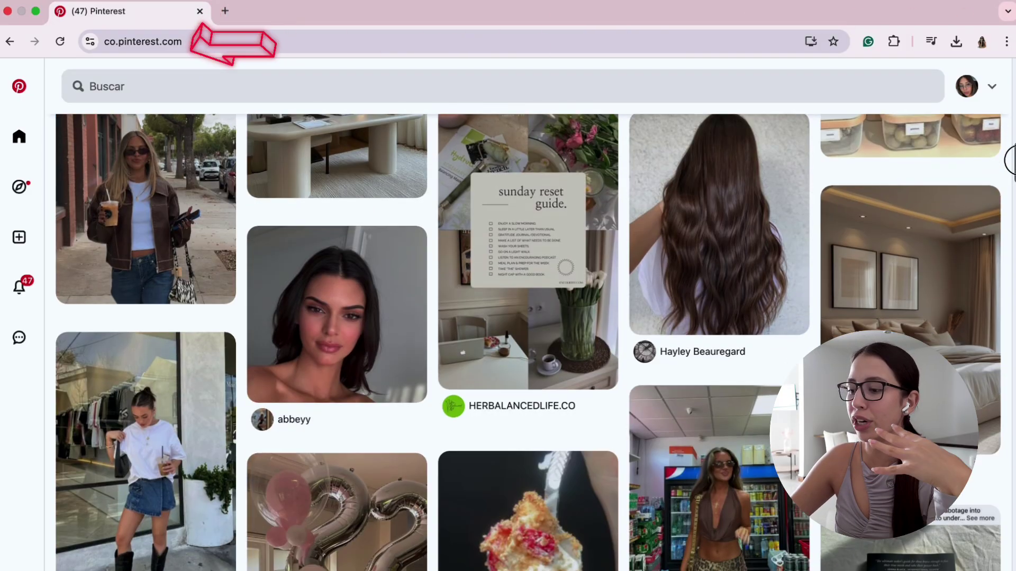
{"action": "scroll", "coordinate": [529, 338], "scroll_direction": "down", "scroll_amount": 7}
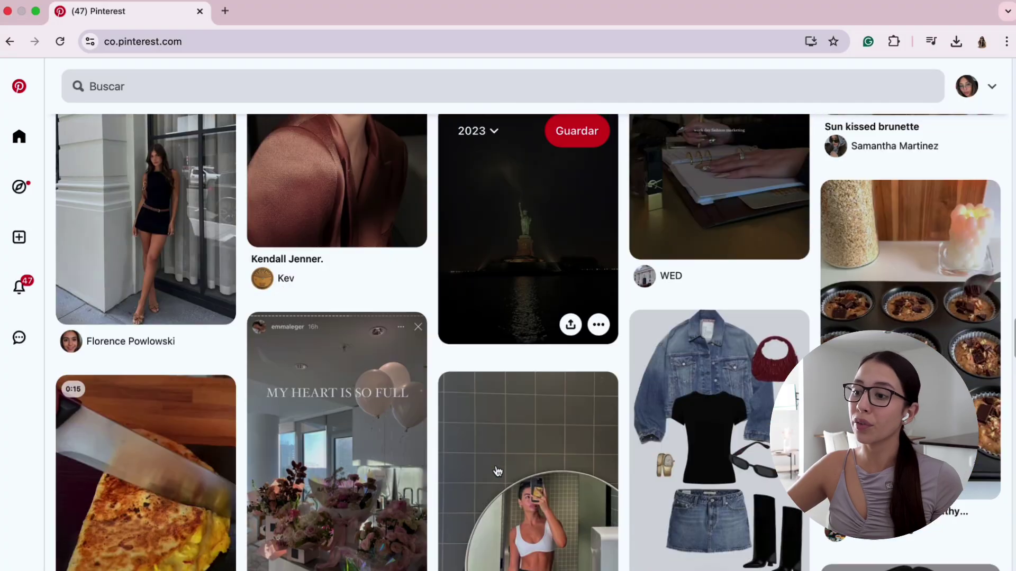
- Scroll to the gym-goals mirror selfie pin and save its image with Save Image As
{"action": "scroll", "coordinate": [538, 476], "scroll_direction": "down", "scroll_amount": 2}
{"action": "scroll", "coordinate": [538, 477], "scroll_direction": "down", "scroll_amount": 3}
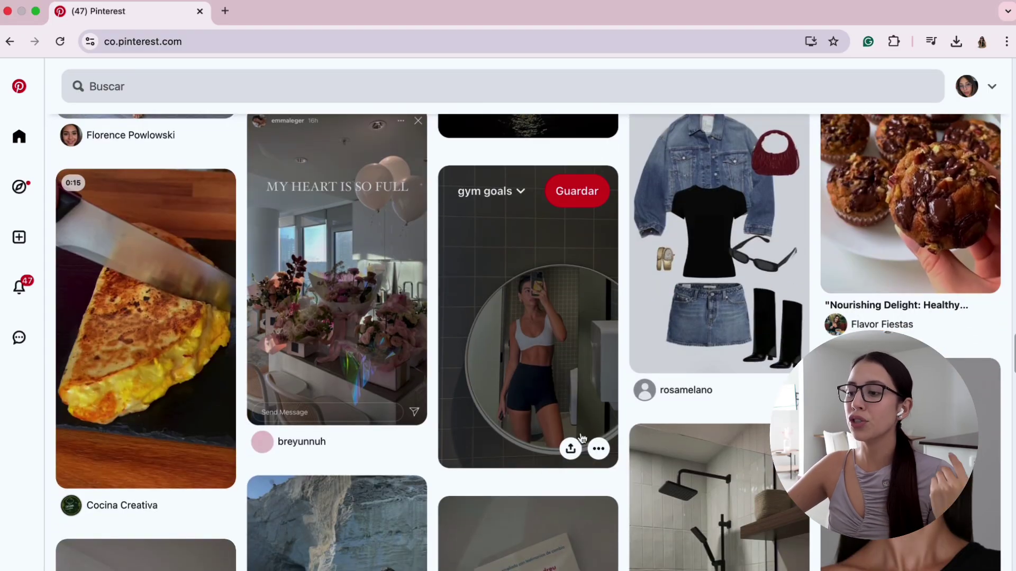
{"action": "right_click", "coordinate": [544, 331]}
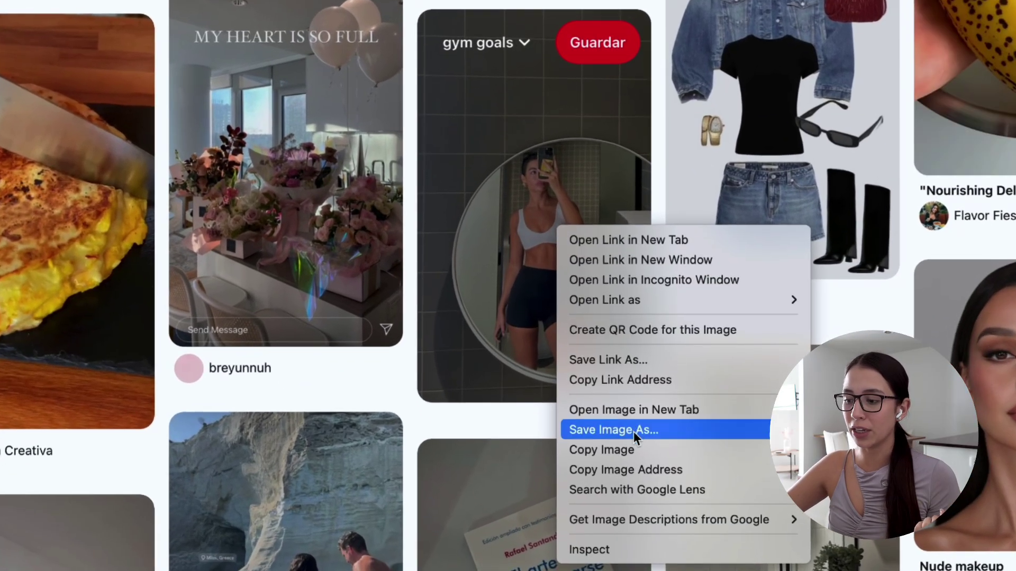
{"action": "left_click", "coordinate": [633, 430]}
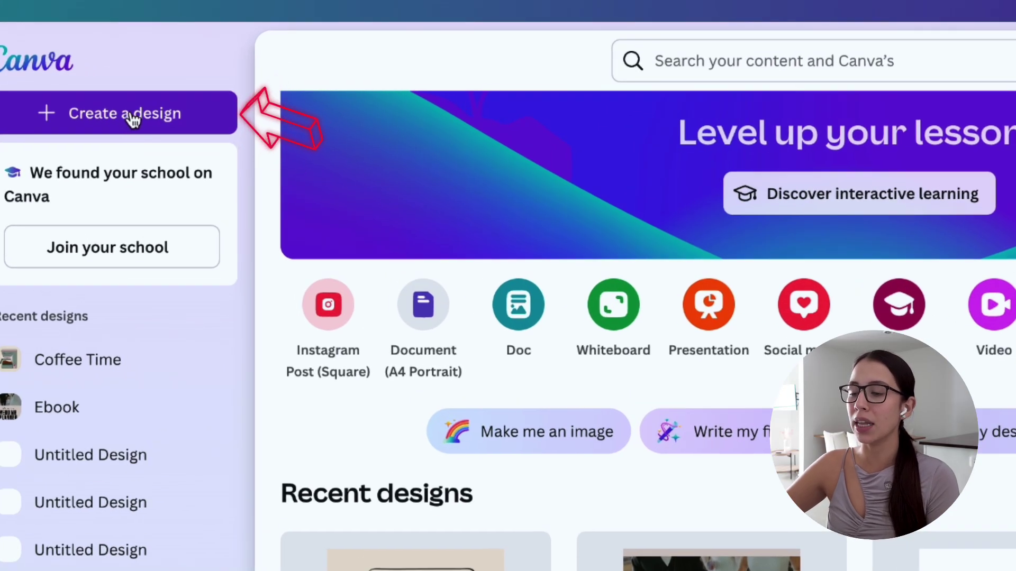
- Create a blank custom design sized 1920 × 1080 px
{"action": "left_click", "coordinate": [133, 119]}
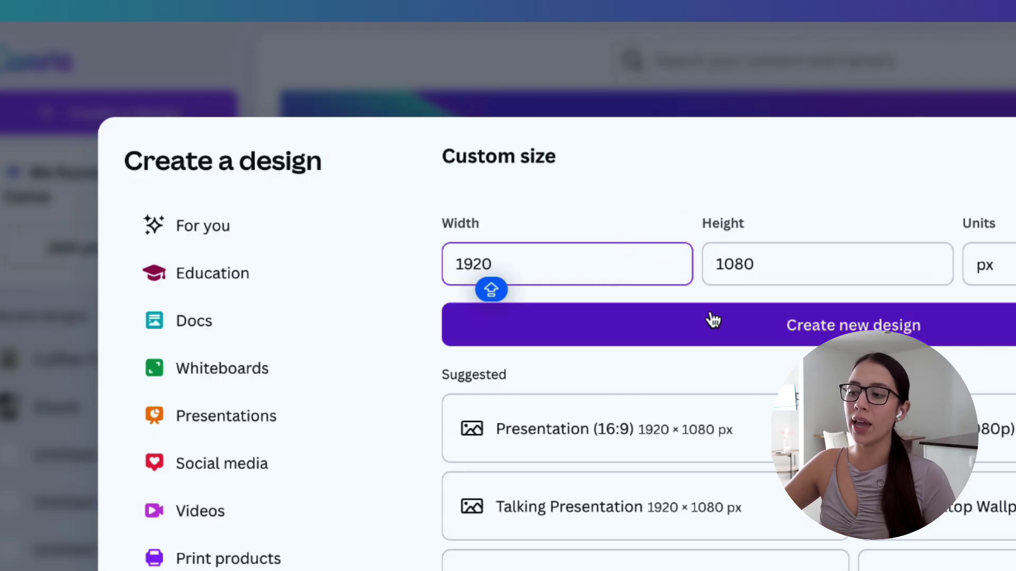
{"action": "left_click", "coordinate": [784, 333]}
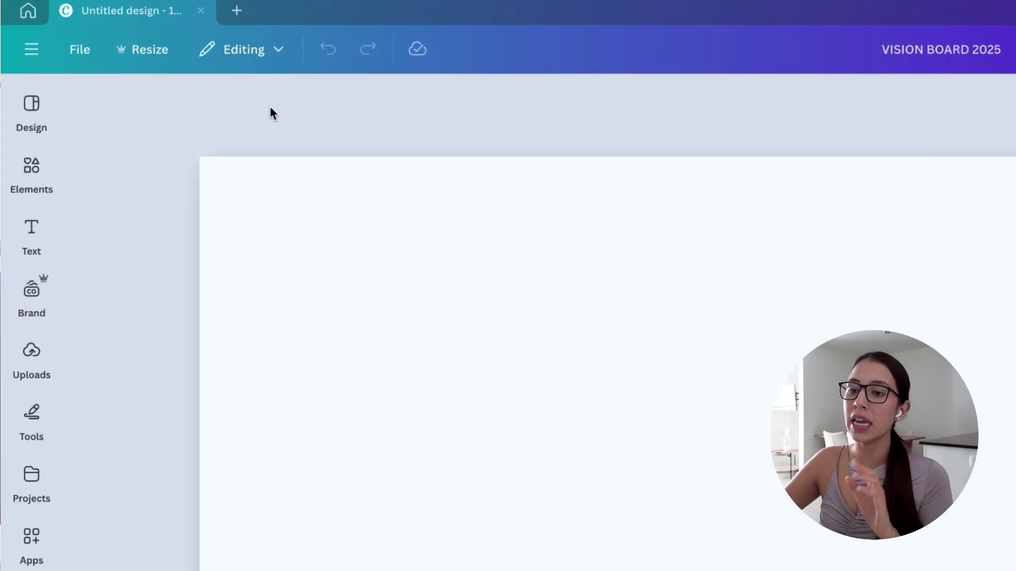
- Search templates for VISION BOARD 2025 and apply the beige aesthetic photo collage template
{"action": "left_click", "coordinate": [30, 114]}
{"action": "left_click", "coordinate": [191, 111]}
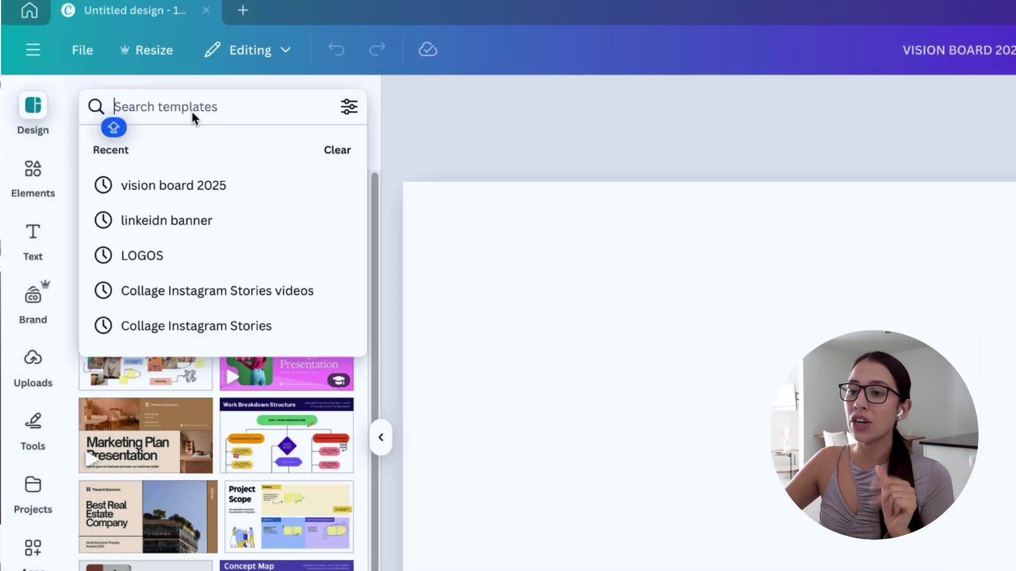
{"action": "type", "text": "VISION BOARD 2025"}
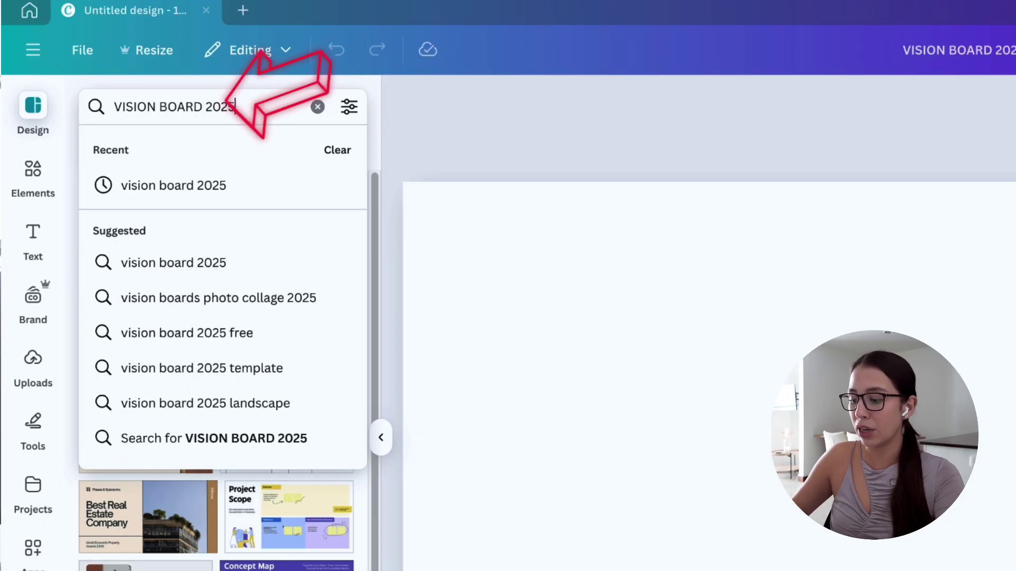
{"action": "key", "text": "Return"}
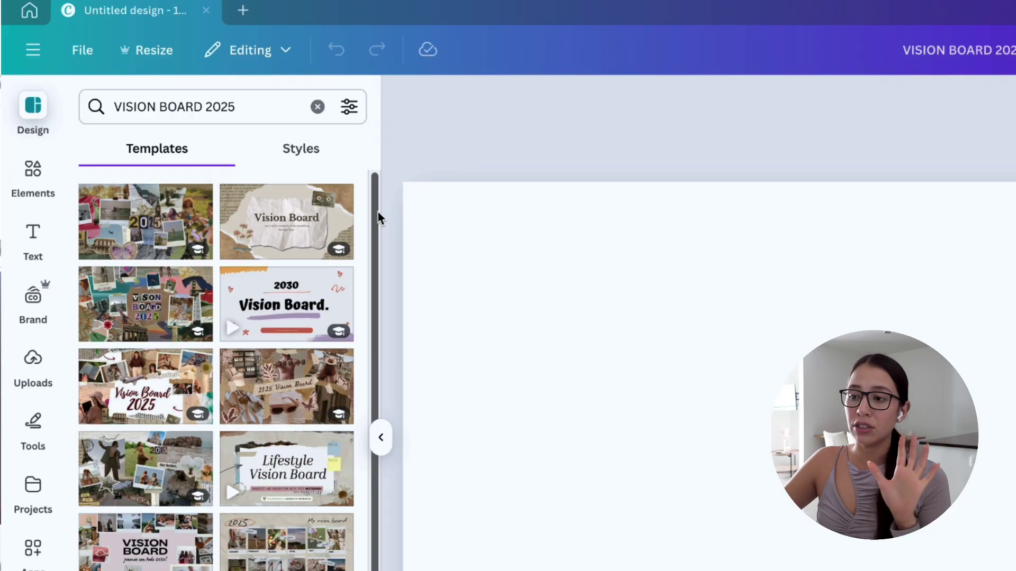
{"action": "left_click_drag", "start_coordinate": [376, 208], "coordinate": [371, 353]}
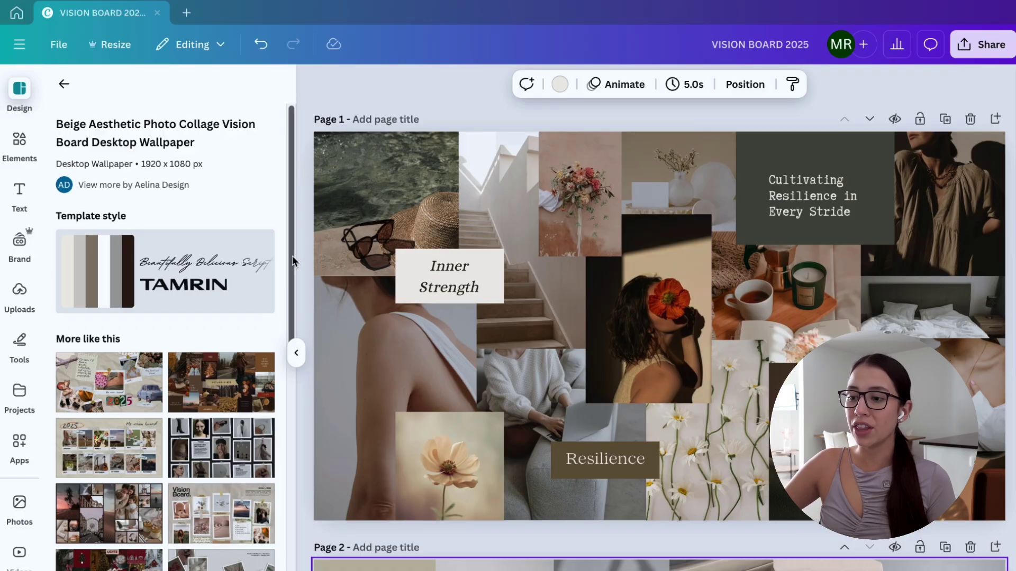
- Scroll through the template's Page 2 and the More like this designs
{"action": "scroll", "coordinate": [292, 261], "scroll_direction": "down", "scroll_amount": 2}
{"action": "scroll", "coordinate": [498, 449], "scroll_direction": "down", "scroll_amount": 4}
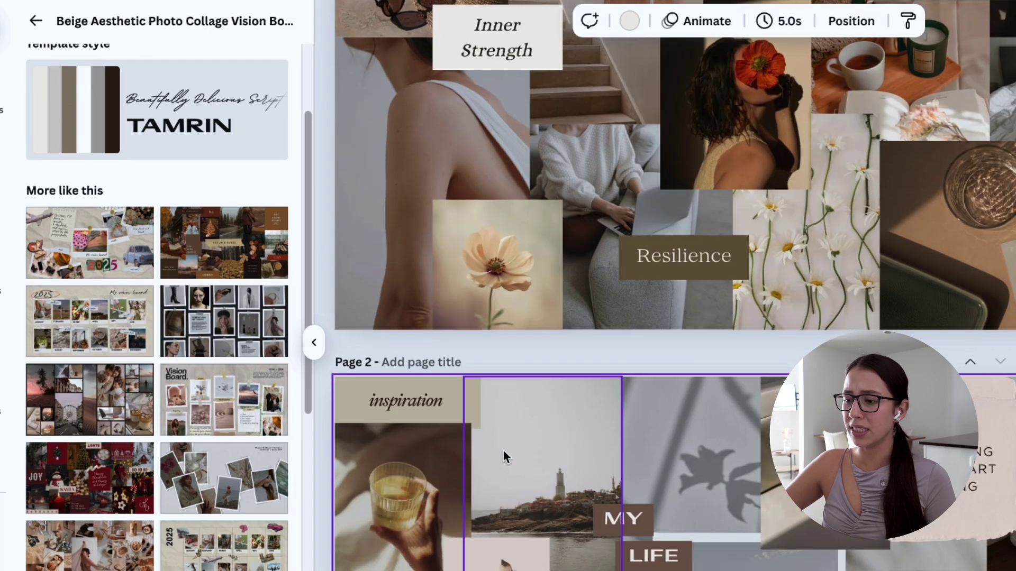
{"action": "scroll", "coordinate": [503, 451], "scroll_direction": "down", "scroll_amount": 5}
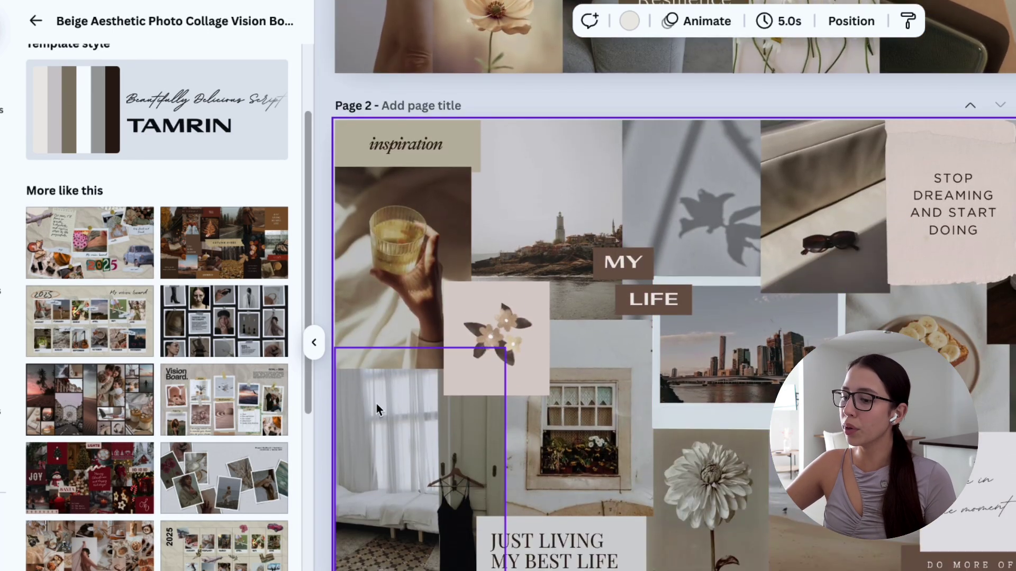
{"action": "scroll", "coordinate": [304, 402], "scroll_direction": "down", "scroll_amount": 4}
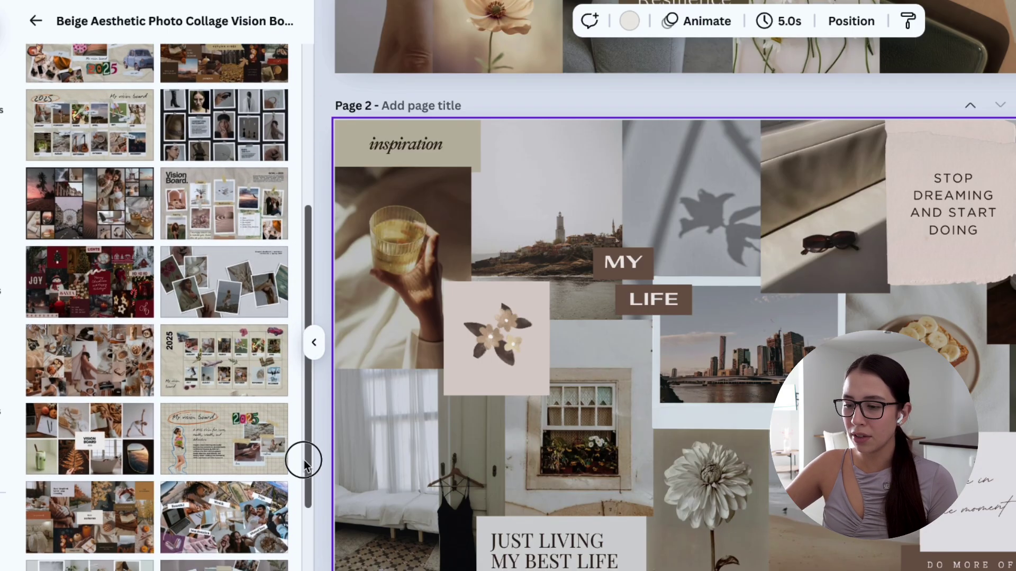
{"action": "left_click_drag", "start_coordinate": [304, 458], "coordinate": [308, 525]}
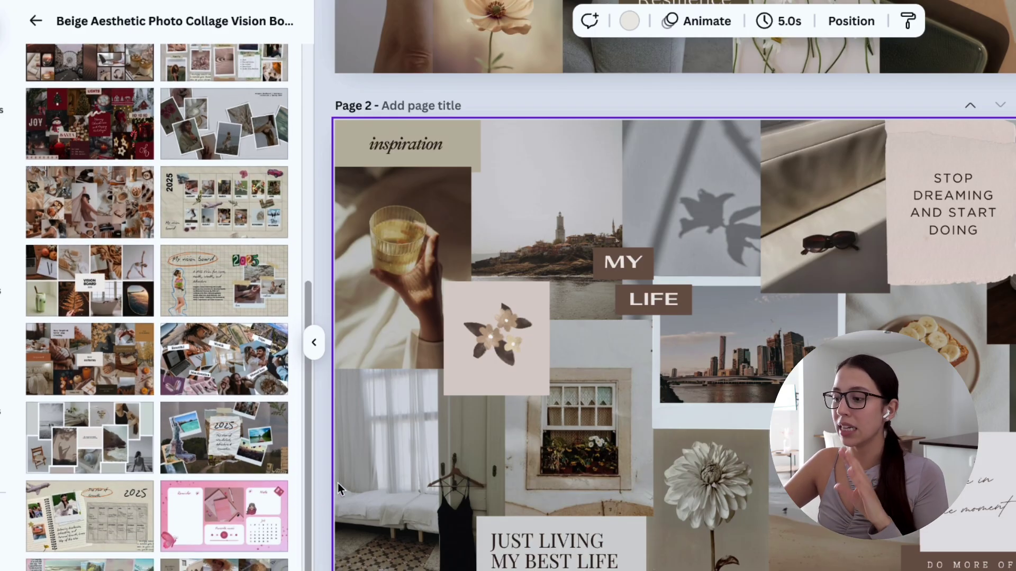
{"action": "left_click_drag", "start_coordinate": [311, 440], "coordinate": [309, 498]}
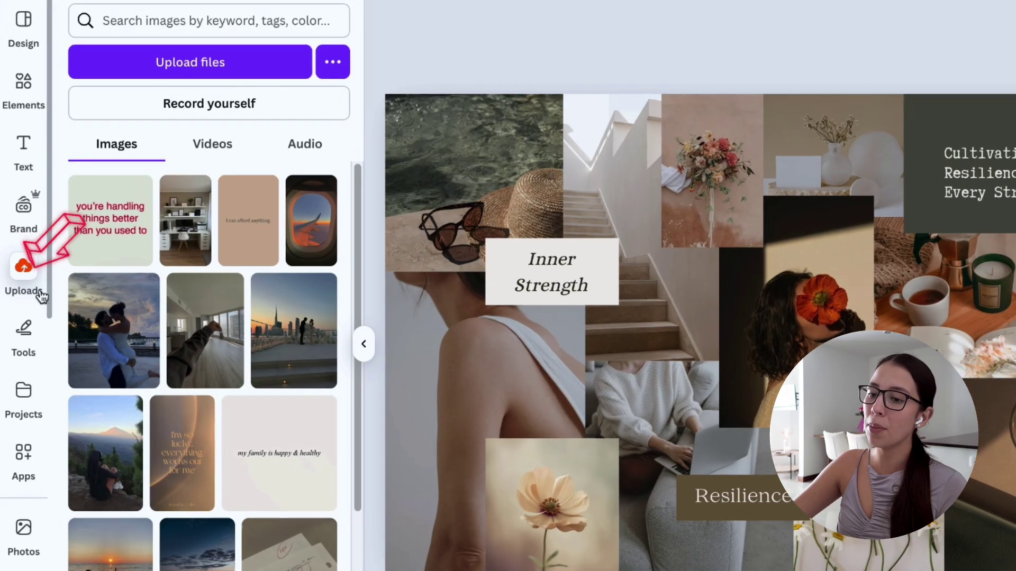
- Upload every image in the VISION BOARDS folder to the Uploads library
{"action": "left_click", "coordinate": [31, 271]}
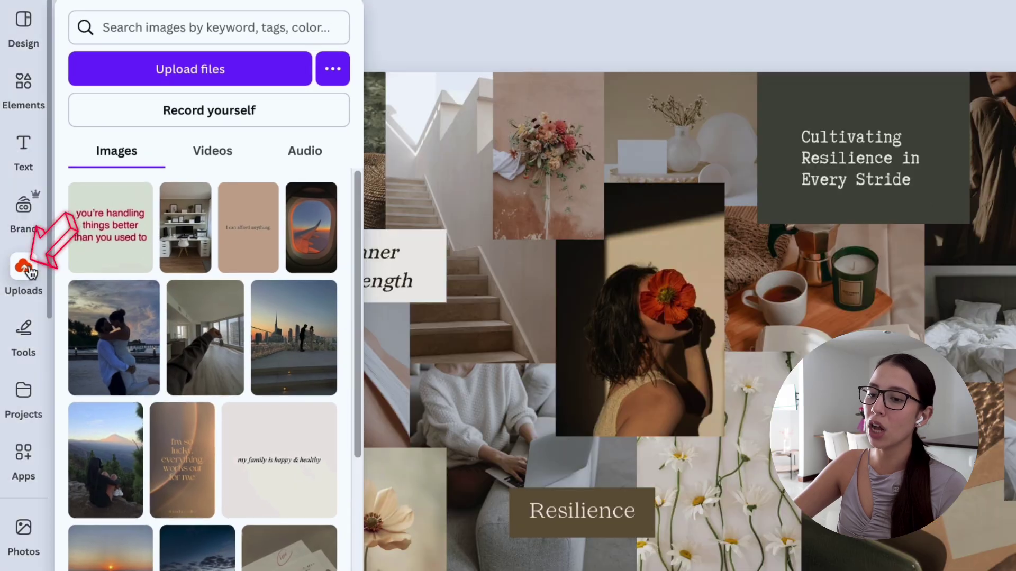
{"action": "left_click", "coordinate": [203, 80]}
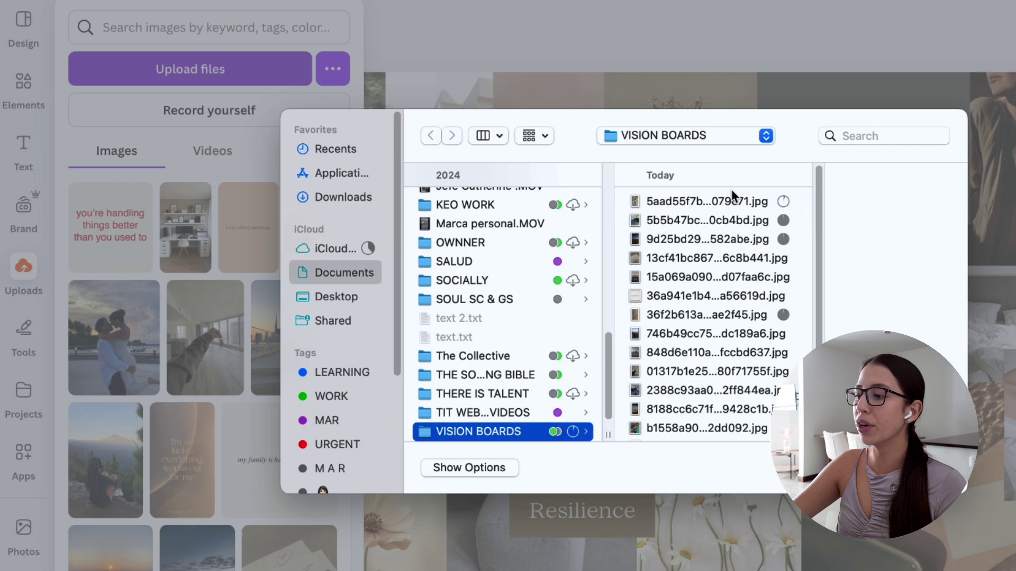
{"action": "left_click", "coordinate": [656, 206]}
{"action": "key", "text": "super+a"}
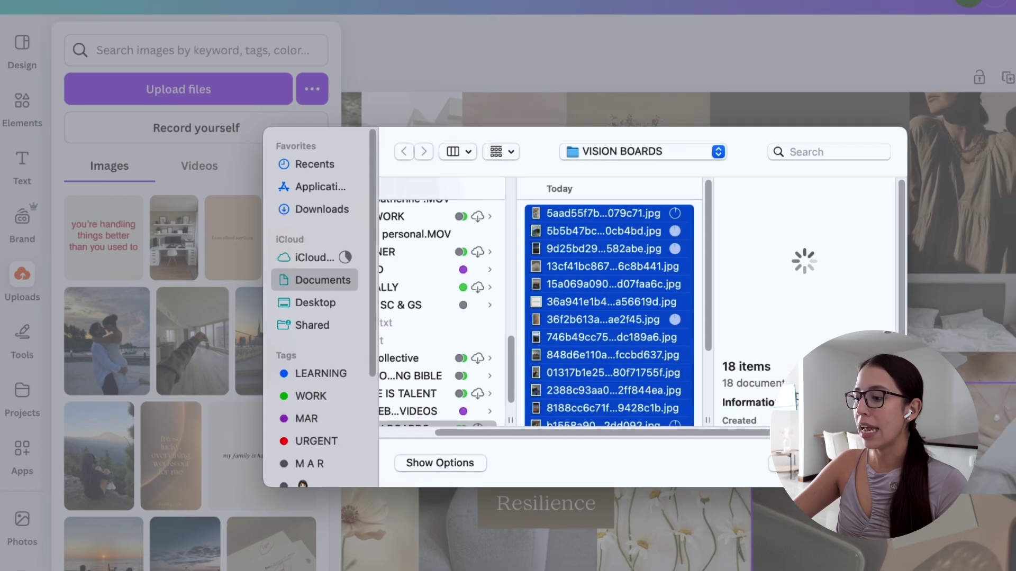
{"action": "key", "text": "Return"}
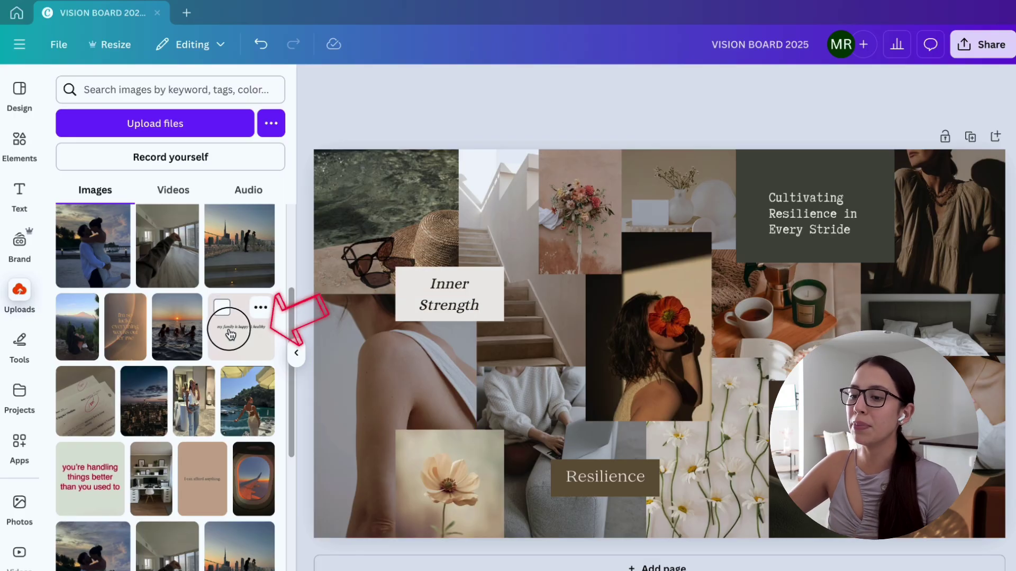
- Drop the mirror selfie and beach photos into frames, then delete the Resilience label and brown backing
{"action": "left_click_drag", "start_coordinate": [263, 339], "coordinate": [339, 316]}
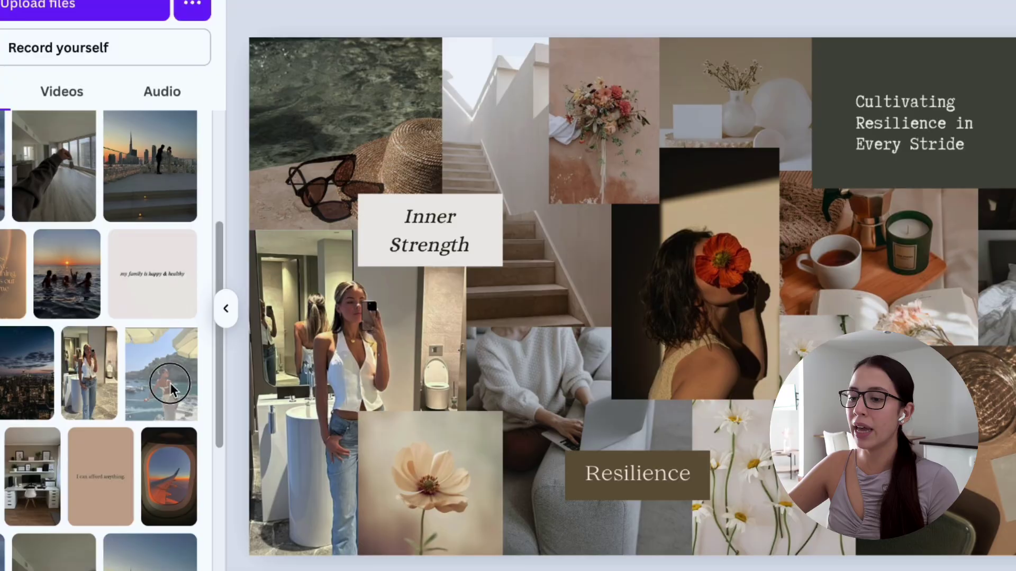
{"action": "left_click_drag", "start_coordinate": [240, 410], "coordinate": [669, 304]}
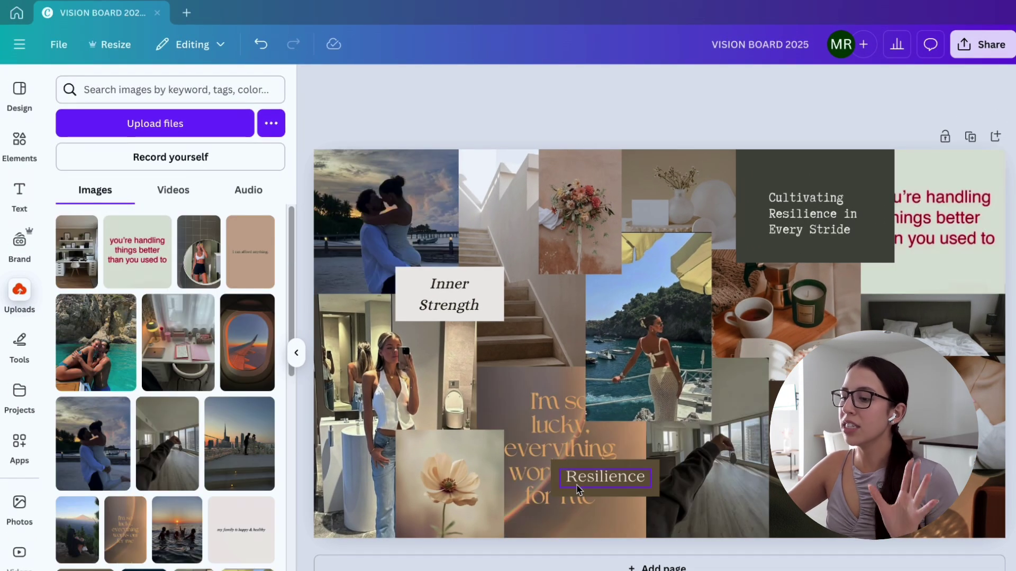
{"action": "left_click", "coordinate": [579, 488]}
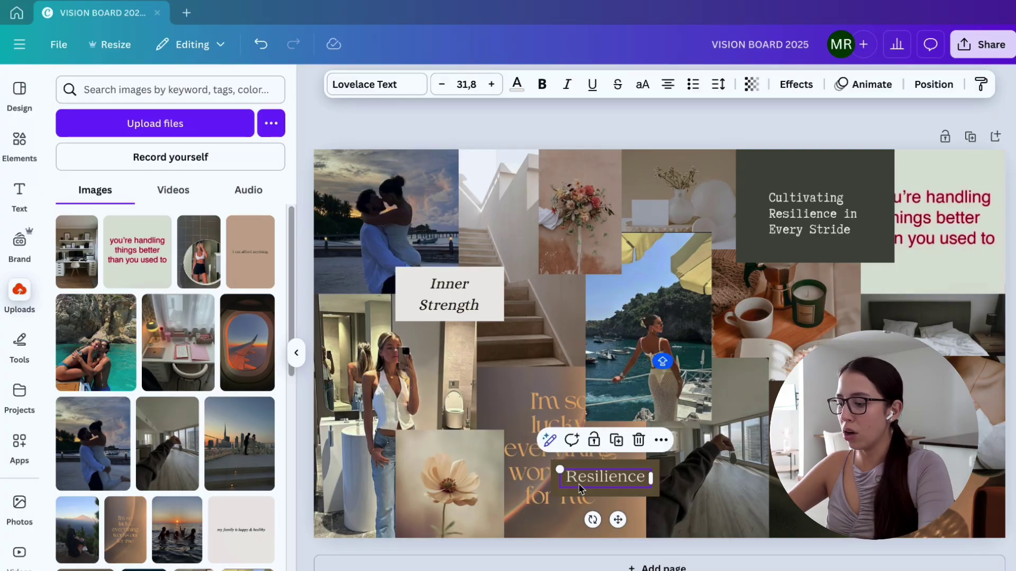
{"action": "key", "text": "ctrl+a"}
{"action": "key", "text": "BackSpace"}
{"action": "left_click", "coordinate": [592, 482]}
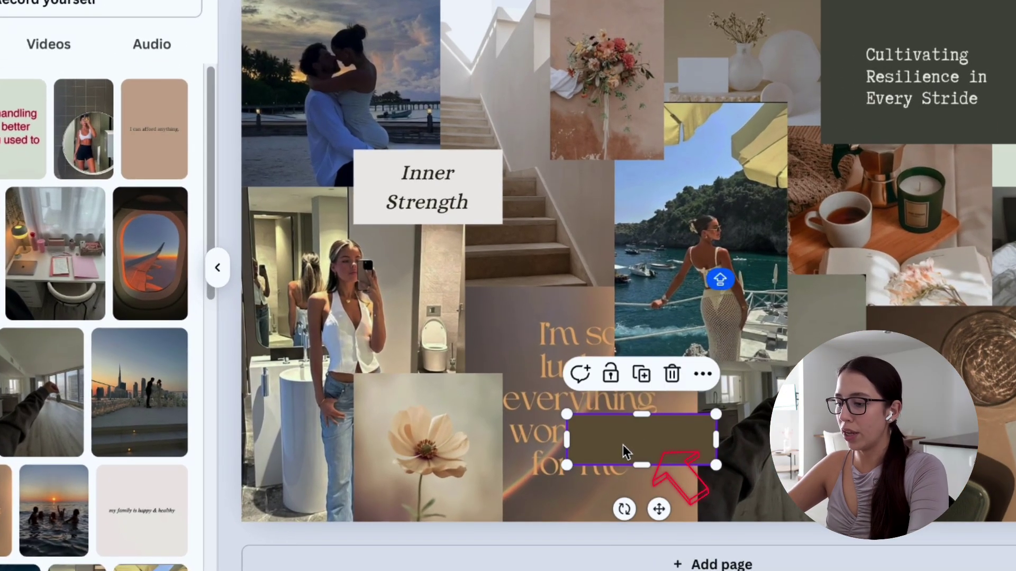
{"action": "key", "text": "Delete"}
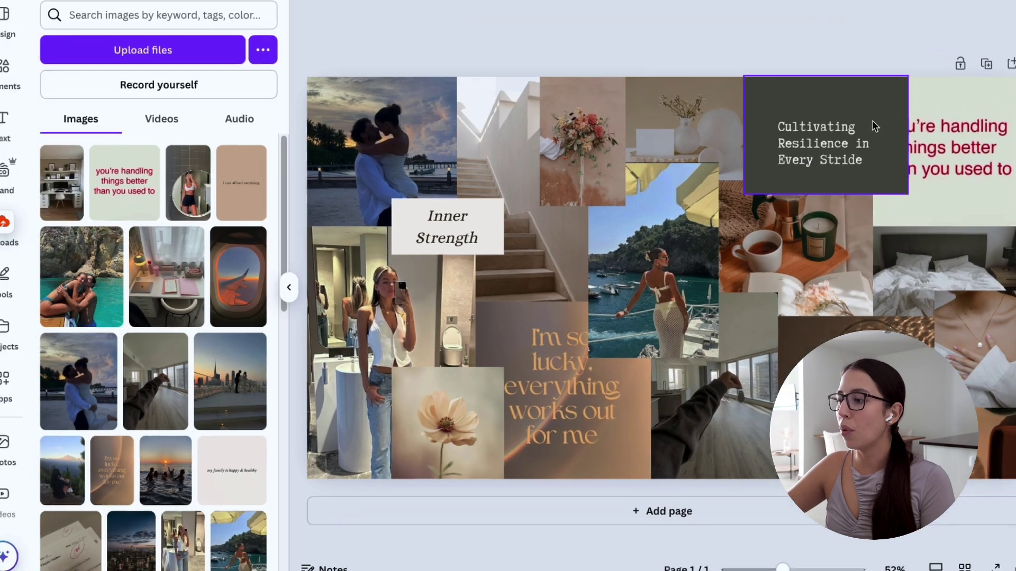
- Remove the dark green backing behind the Cultivating Resilience quote and select its text
{"action": "left_click", "coordinate": [993, 46]}
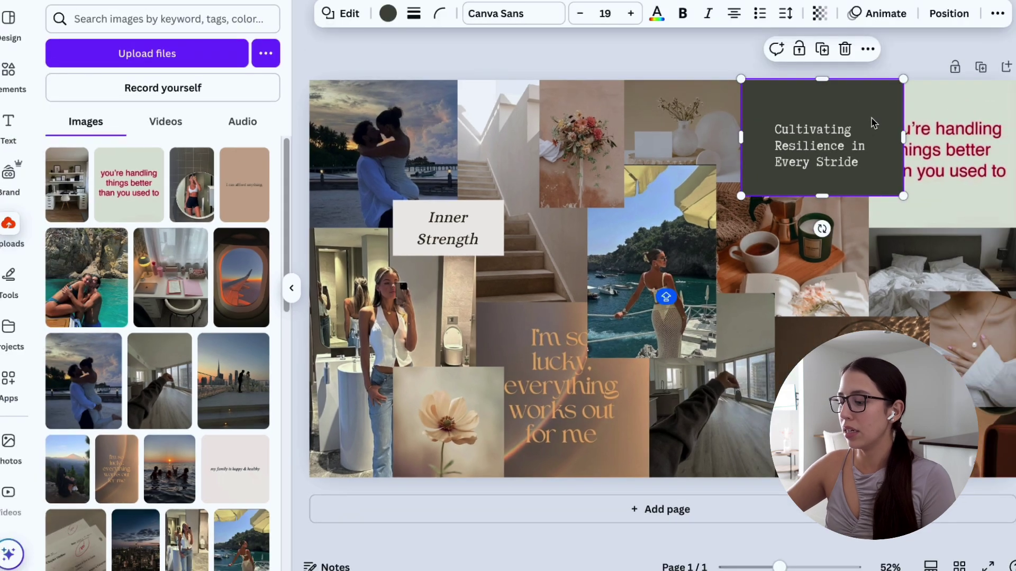
{"action": "key", "text": "Delete"}
{"action": "left_click", "coordinate": [857, 141]}
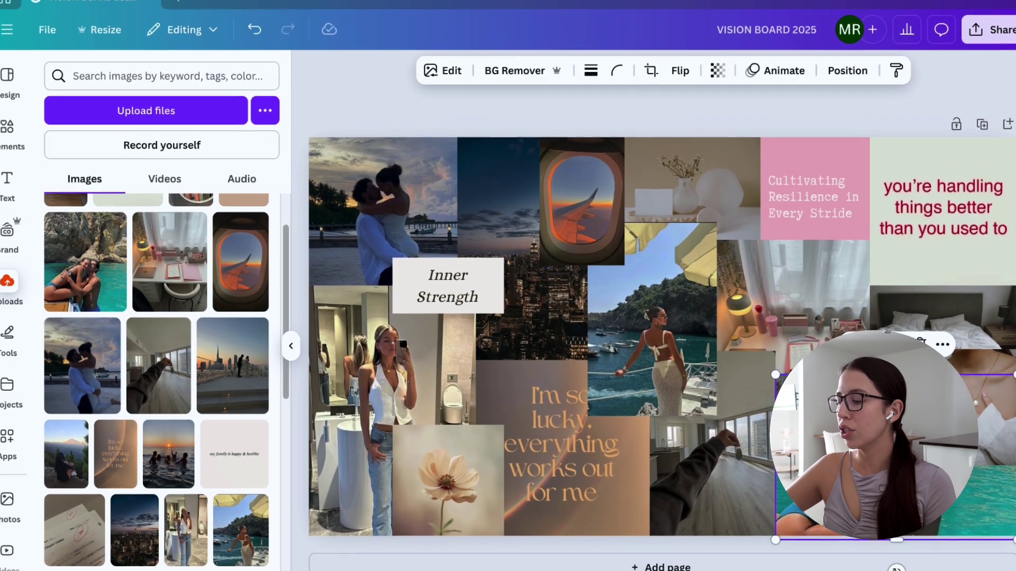
- Place the turquoise-water couple photo in the bottom-right slot and adjust its crop
{"action": "left_click_drag", "start_coordinate": [86, 249], "coordinate": [849, 359]}
{"action": "double_click", "coordinate": [889, 451]}
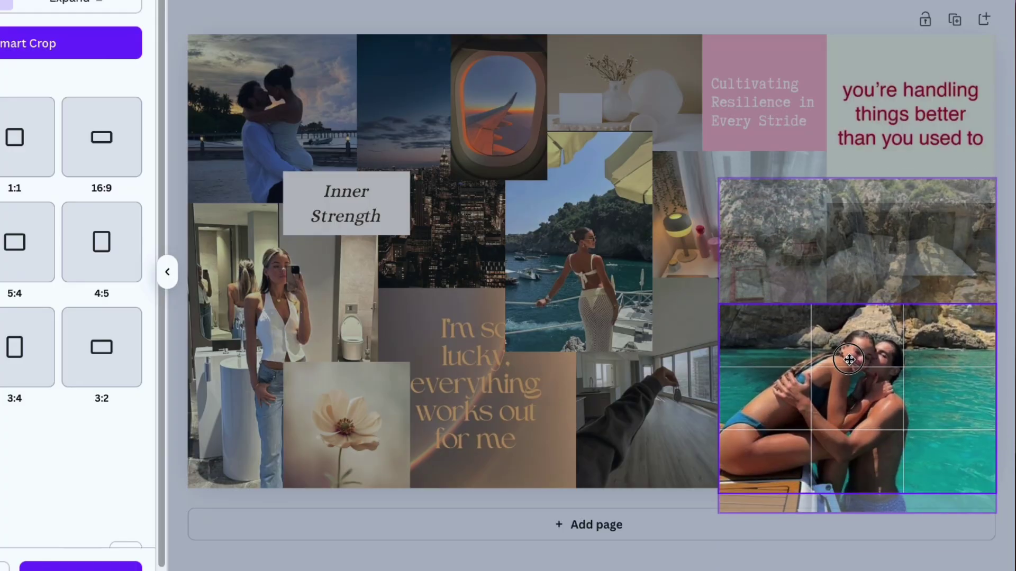
{"action": "key", "text": "Escape"}
{"action": "key", "text": "Escape"}
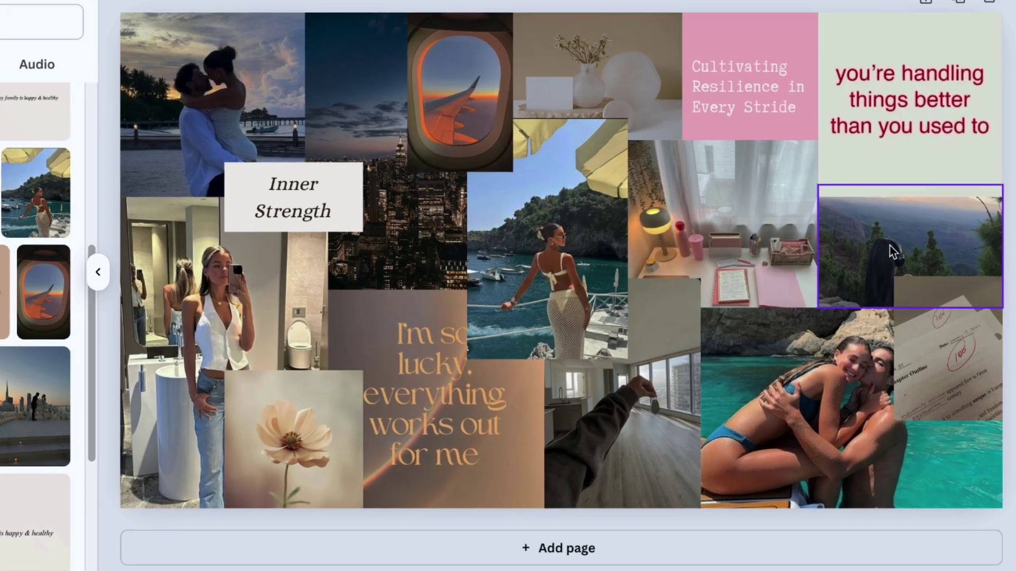
- Bring the mountain photo one layer forward
{"action": "right_click", "coordinate": [894, 254]}
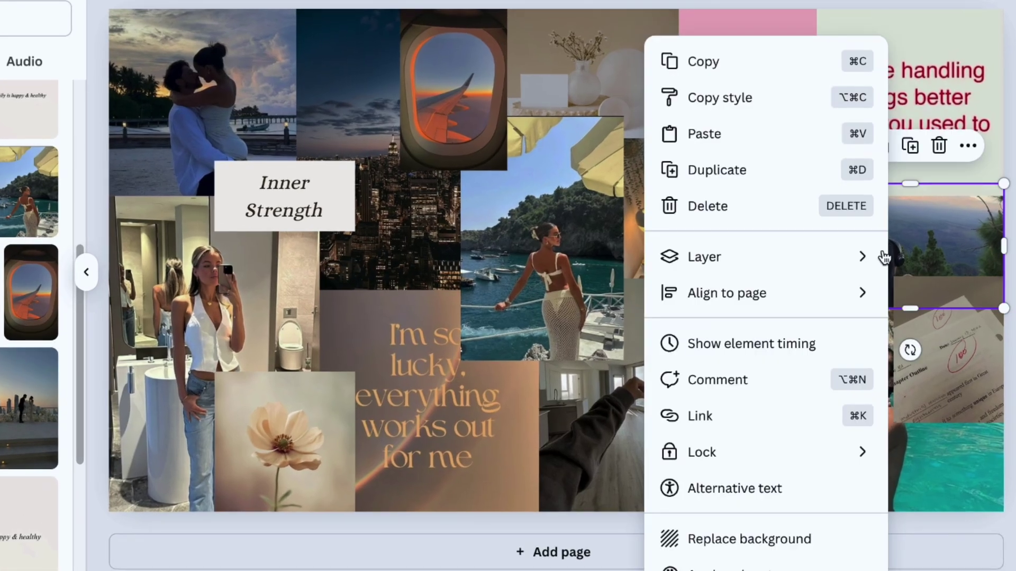
{"action": "mouse_move", "coordinate": [785, 271]}
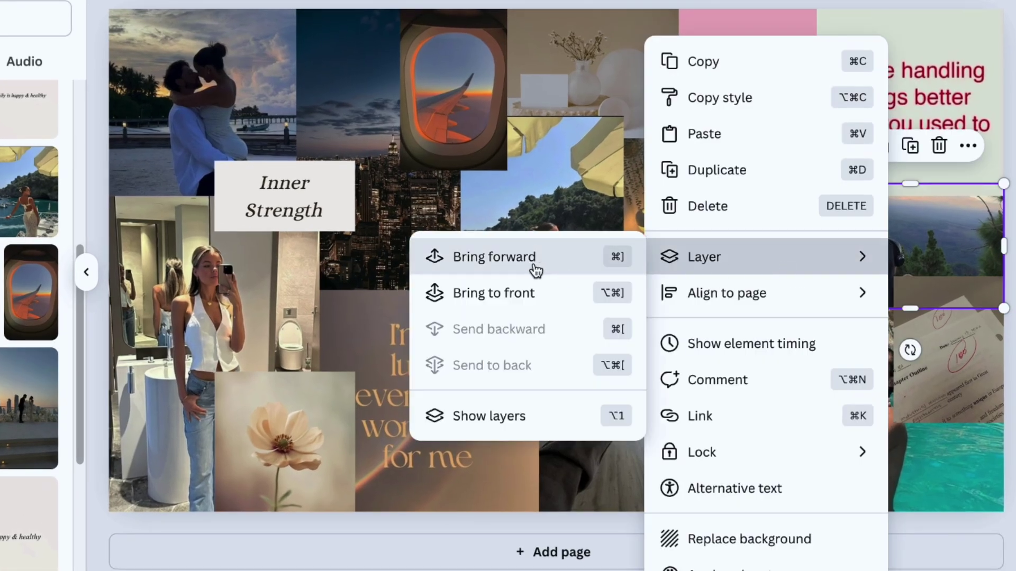
{"action": "left_click", "coordinate": [462, 265]}
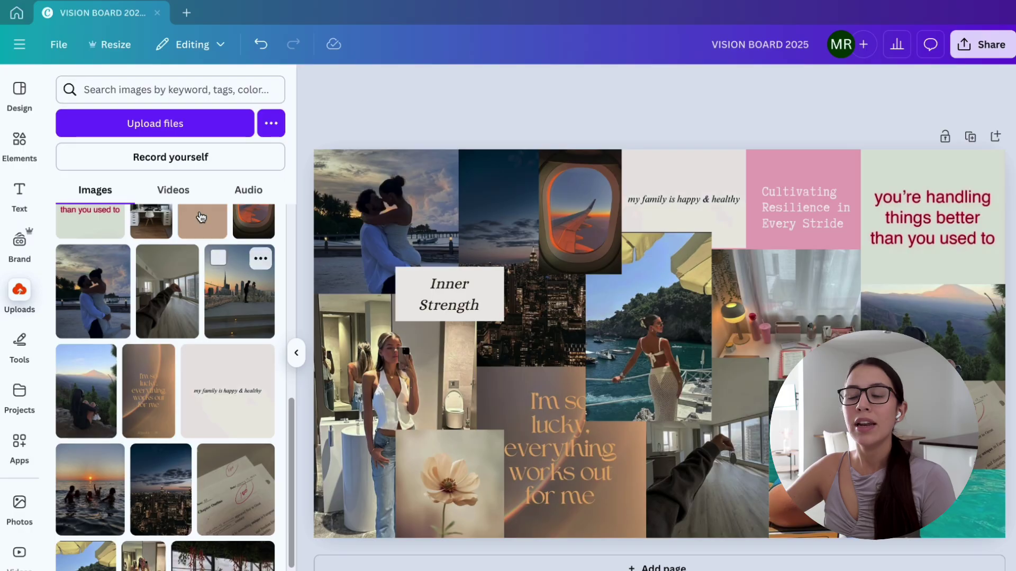
- Add a heart shape from Elements and shrink it above the "I'm so lucky" quote
{"action": "left_click", "coordinate": [5, 153]}
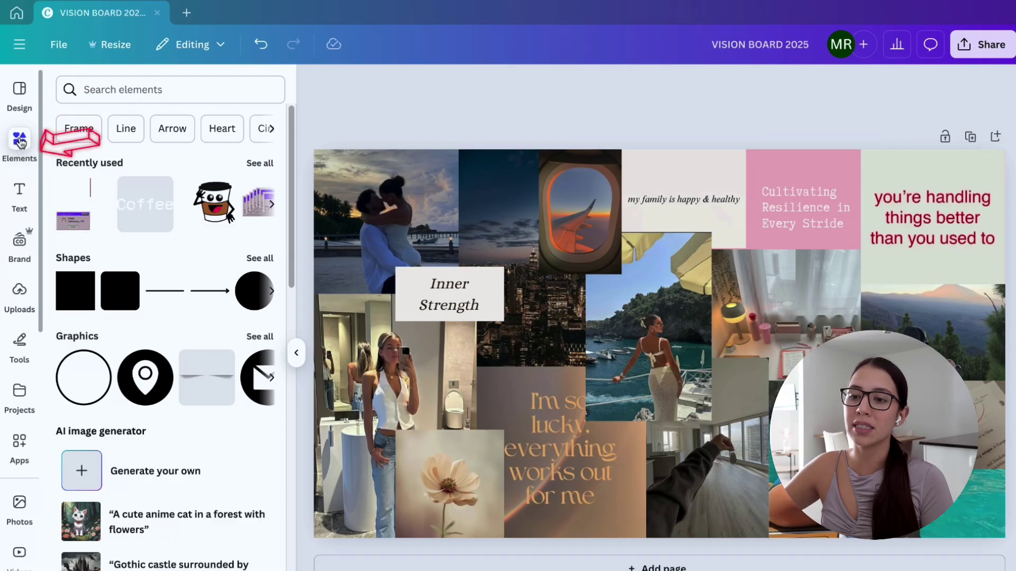
{"action": "left_click", "coordinate": [112, 92]}
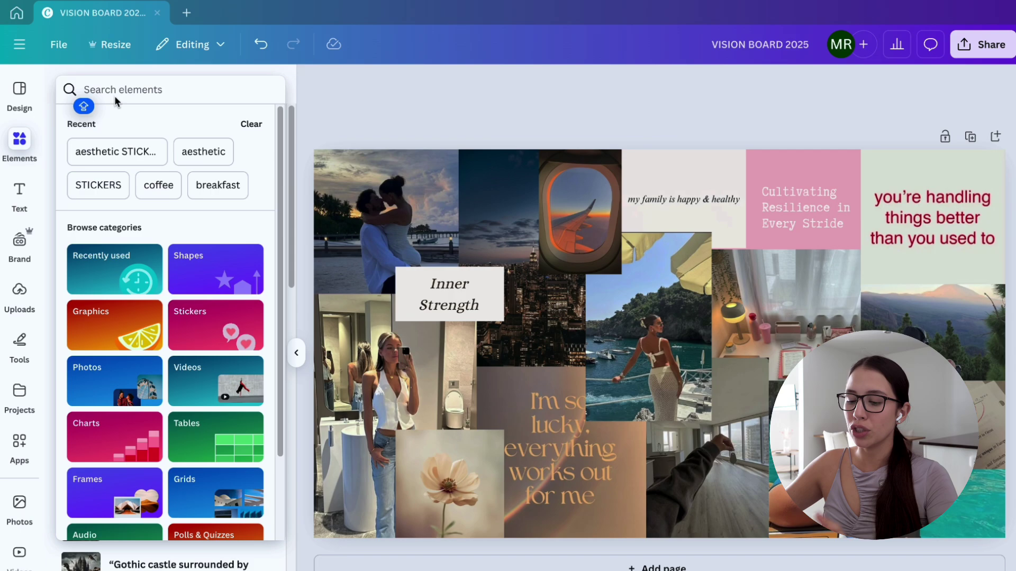
{"action": "type", "text": "AE"}
{"action": "type", "text": "STHETIC"}
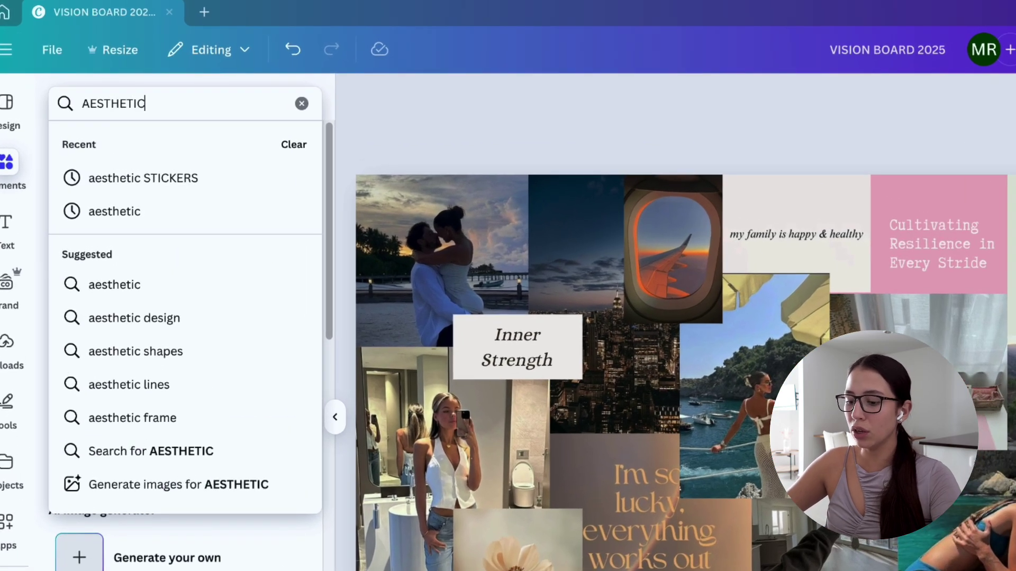
{"action": "key", "text": "Escape"}
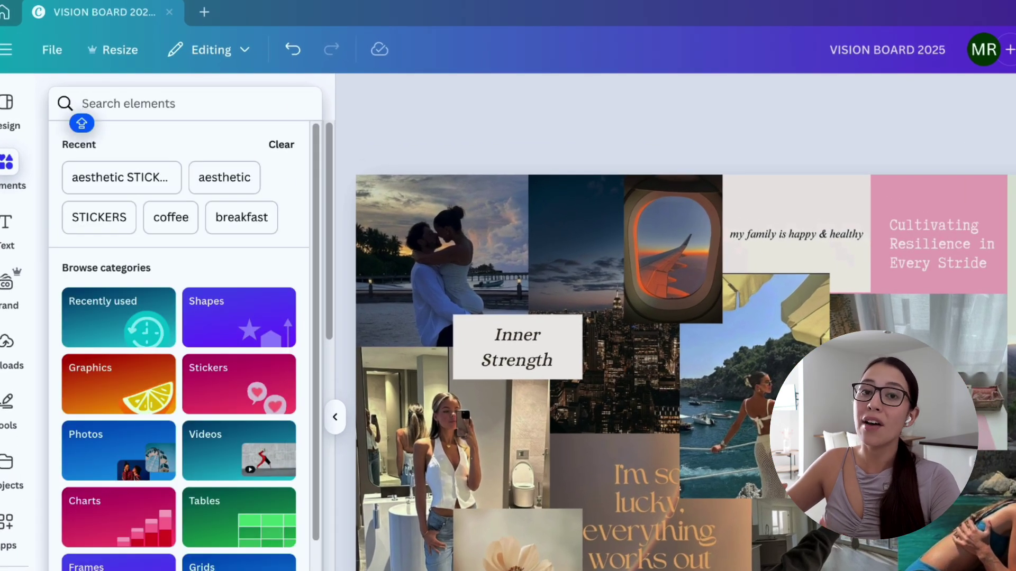
{"action": "type", "text": "HEART"}
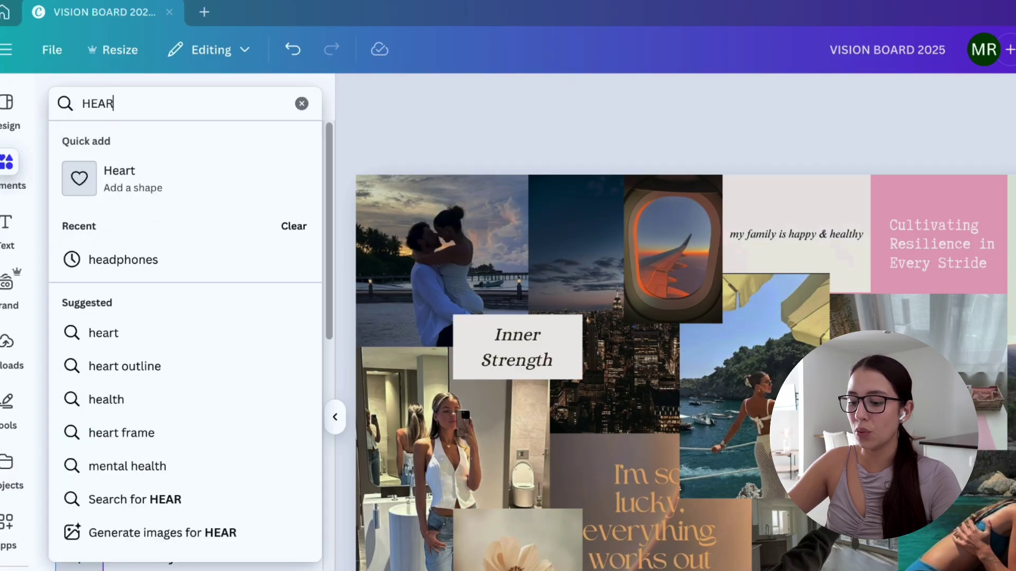
{"action": "left_click", "coordinate": [147, 157]}
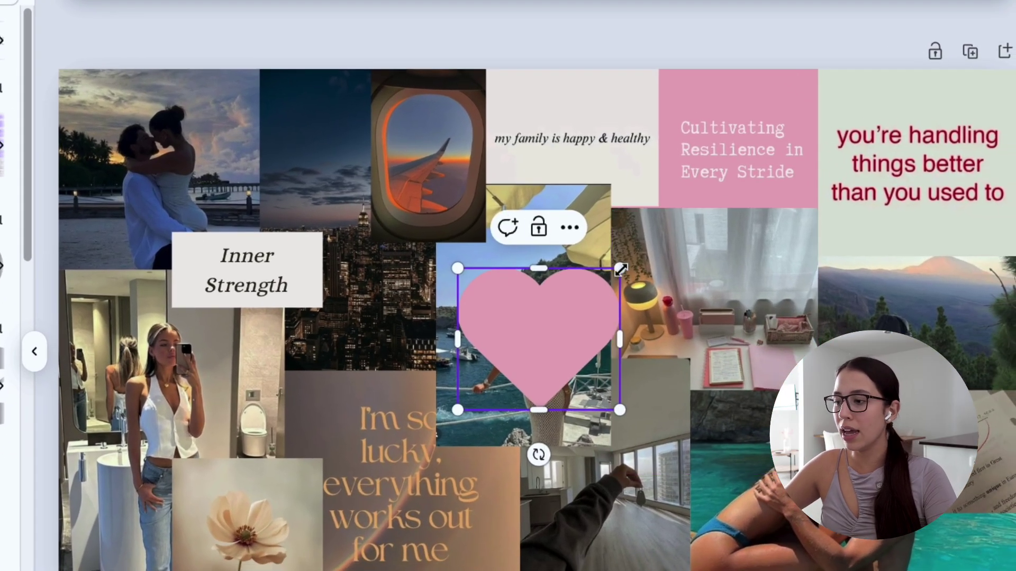
{"action": "left_click_drag", "start_coordinate": [621, 269], "coordinate": [526, 351]}
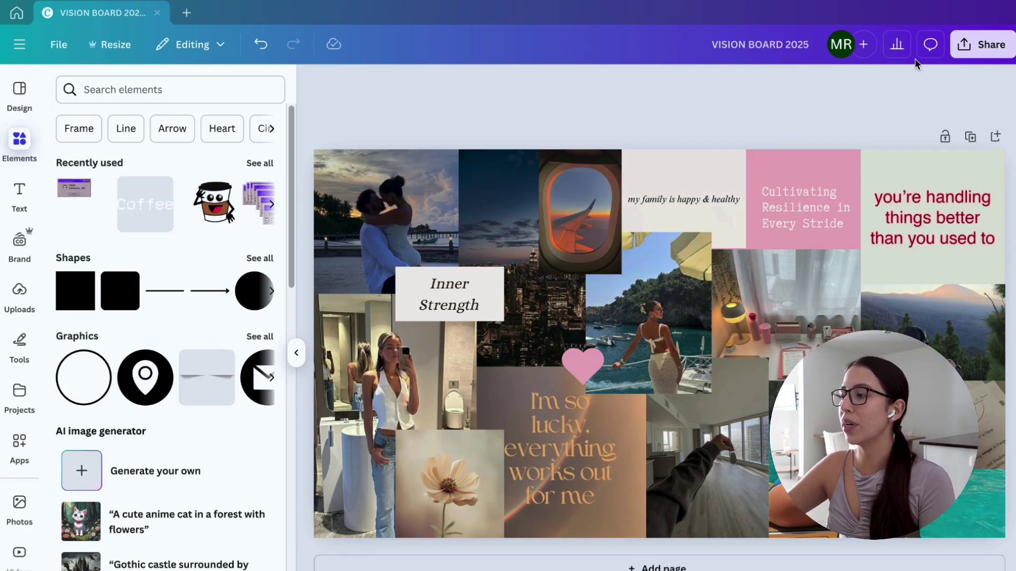
- Download the vision board as a PNG through Share > Download
{"action": "left_click", "coordinate": [972, 55]}
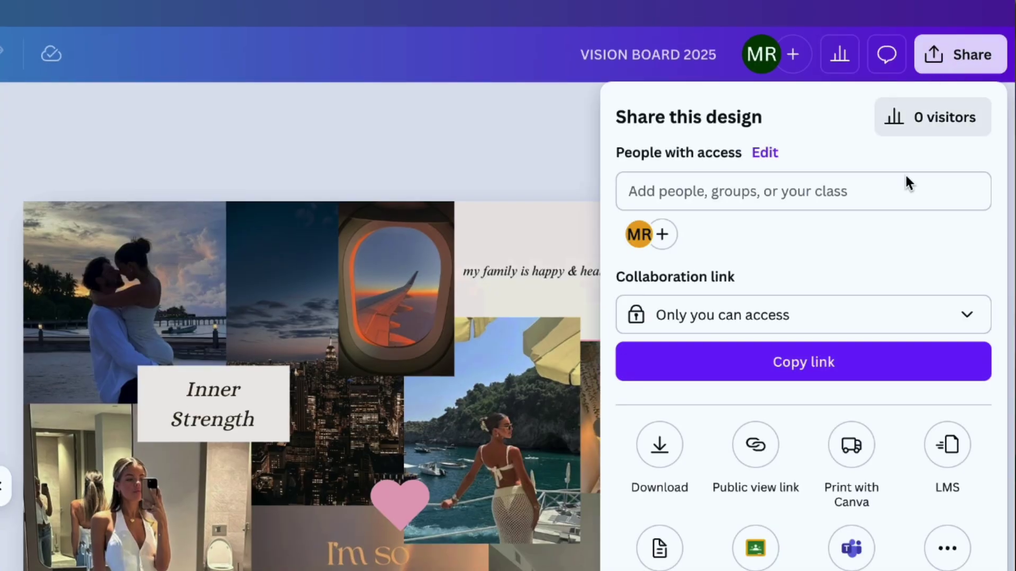
{"action": "left_click", "coordinate": [659, 447]}
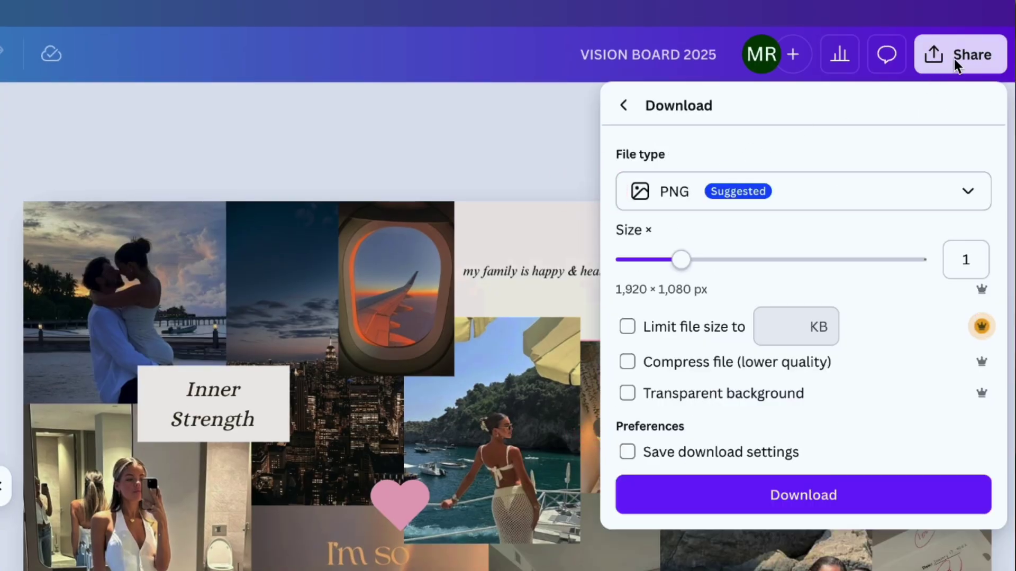
{"action": "left_click", "coordinate": [829, 495]}
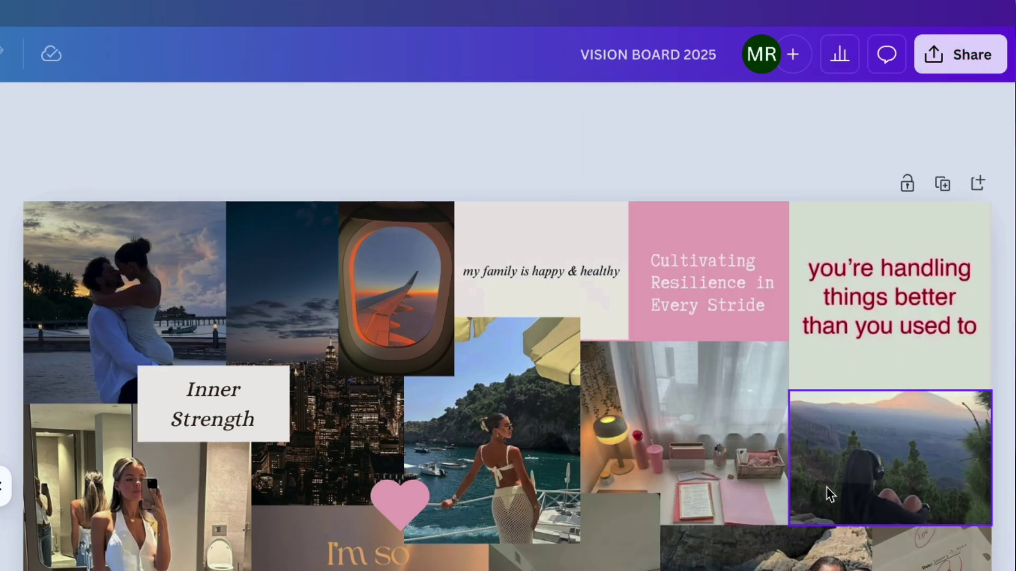